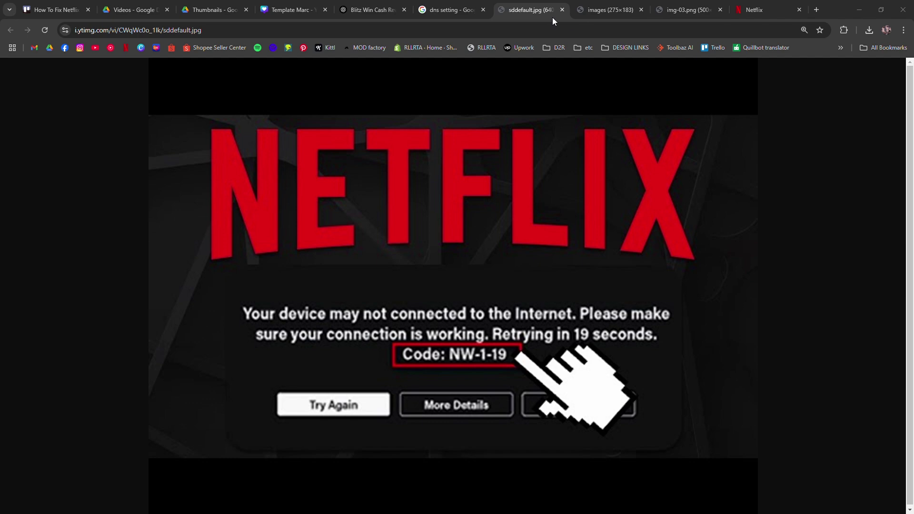
Step: Zoom the router photo out one step, then bring up the Netflix sign-in page
{"action": "left_click", "coordinate": [121, 240]}
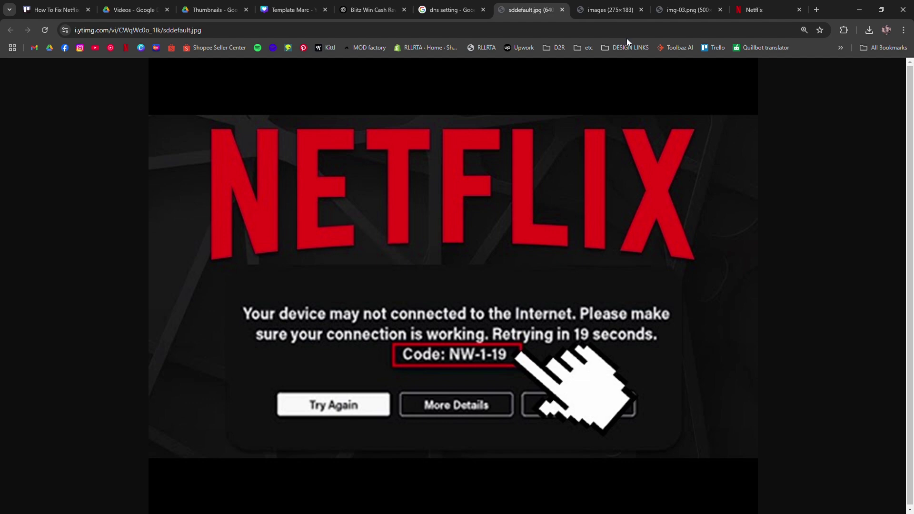
{"action": "left_click", "coordinate": [610, 10]}
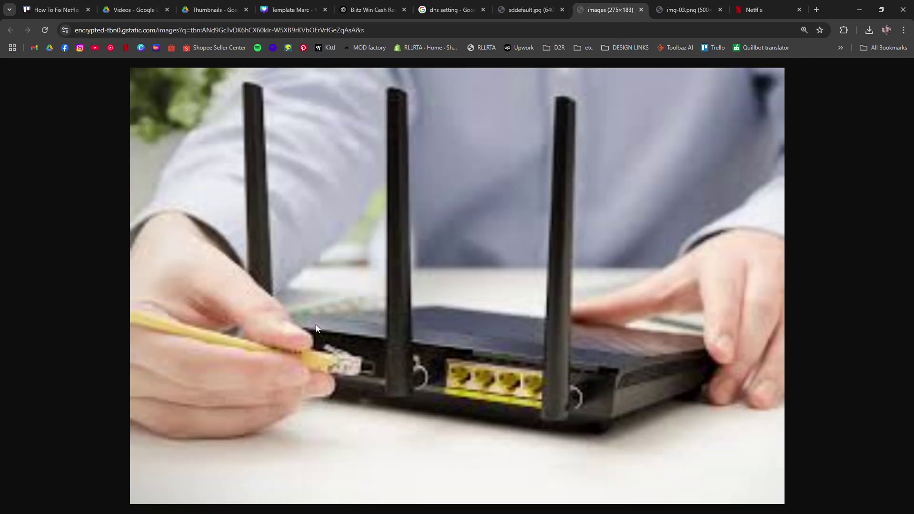
{"action": "key", "text": "ctrl+minus"}
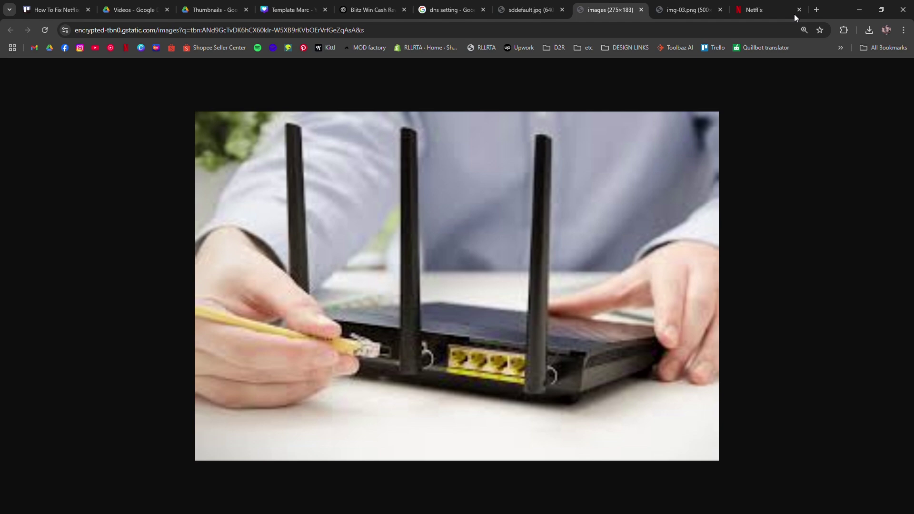
{"action": "left_click", "coordinate": [757, 9]}
{"action": "scroll", "coordinate": [525, 310], "scroll_direction": "down", "scroll_amount": 1}
{"action": "scroll", "coordinate": [525, 311], "scroll_direction": "down", "scroll_amount": 1}
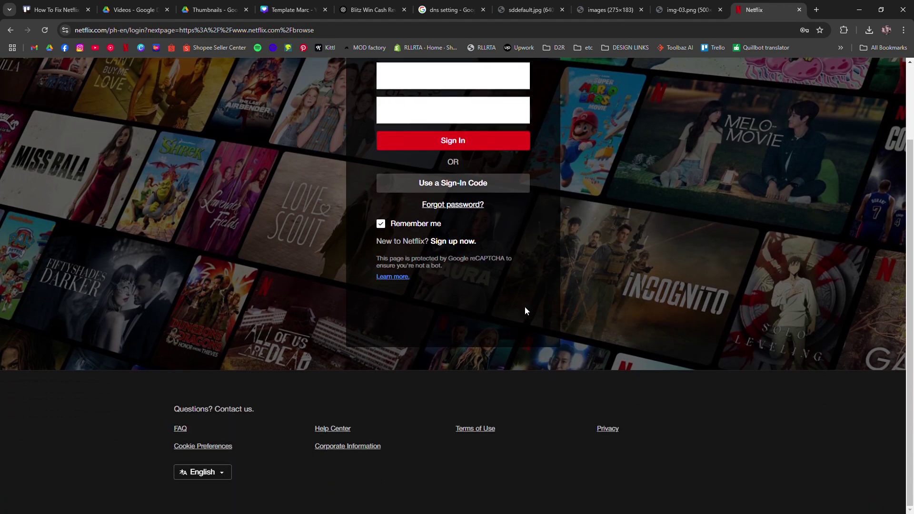
{"action": "scroll", "coordinate": [525, 311], "scroll_direction": "up", "scroll_amount": 2}
Step: Load the Netflix Philippines home page, glance at the phone IP-settings screenshots, then return
{"action": "left_click", "coordinate": [226, 85]}
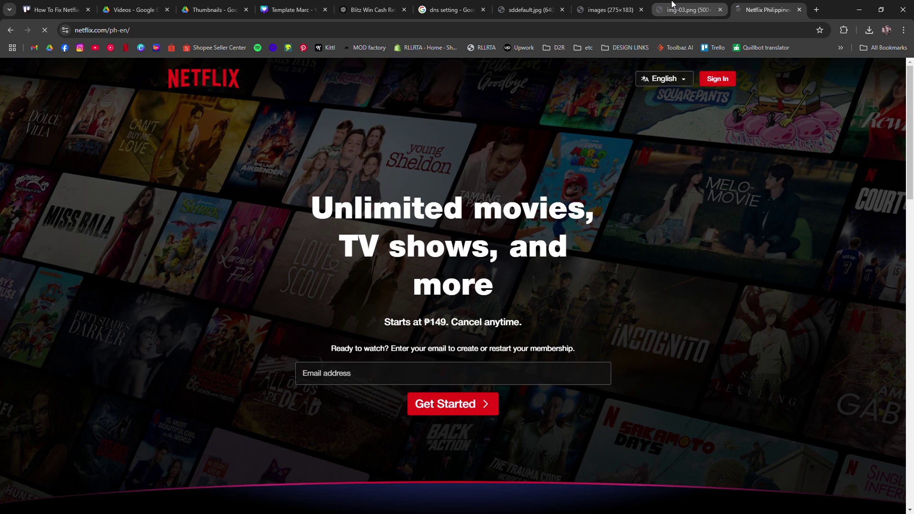
{"action": "left_click", "coordinate": [672, 4]}
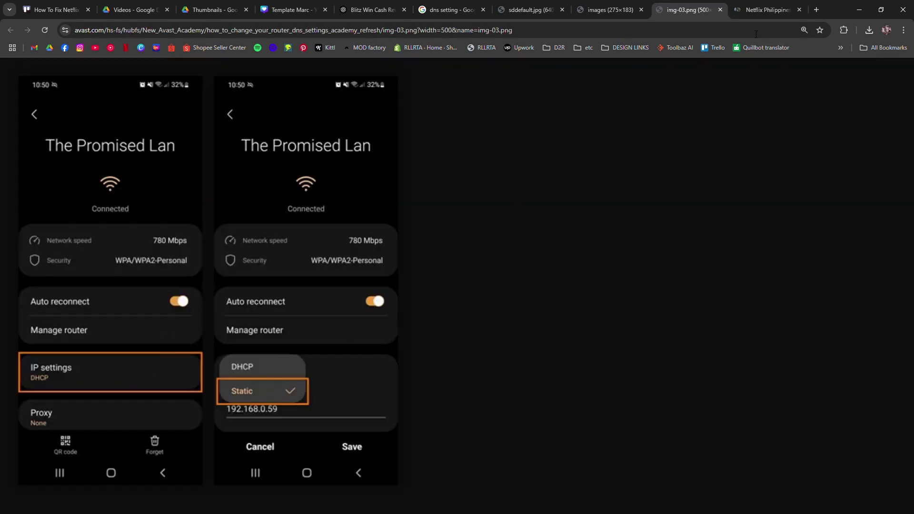
{"action": "left_click", "coordinate": [753, 14]}
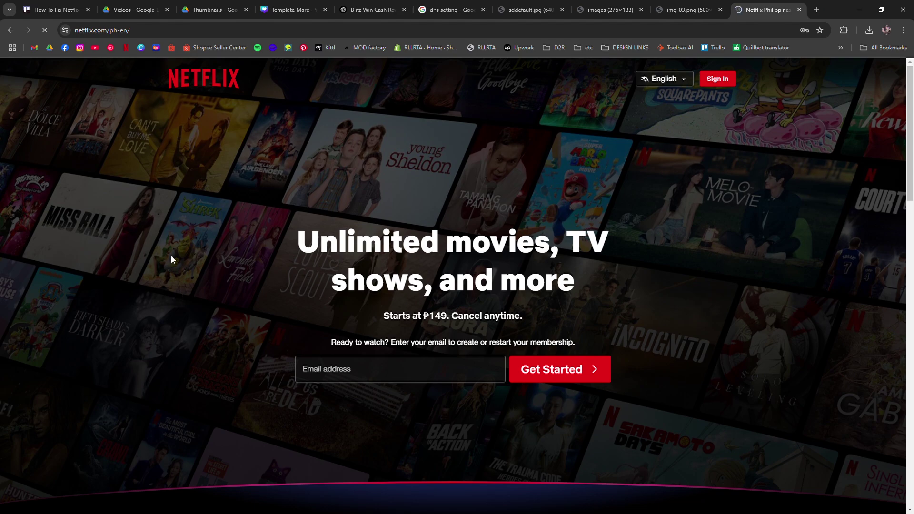